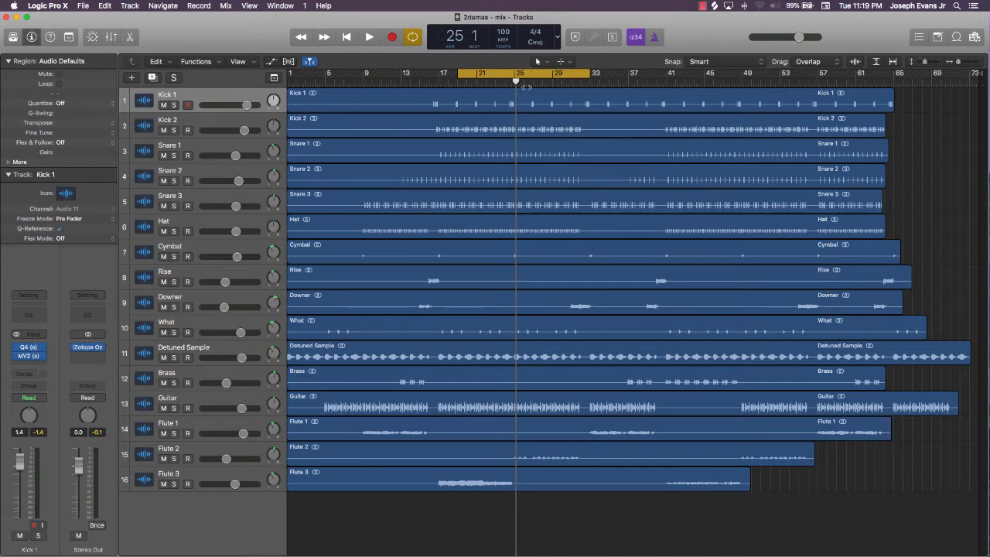
Turn off cycle mode and move the playhead to the start of the project at bar 1
{"action": "left_click", "coordinate": [537, 75]}
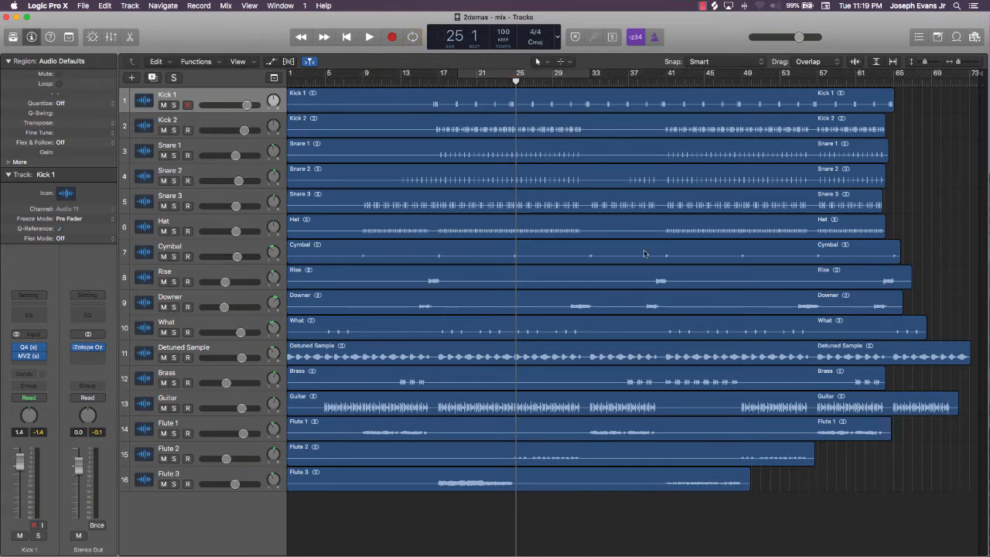
{"action": "scroll", "coordinate": [952, 133], "scroll_direction": "right", "scroll_amount": 1}
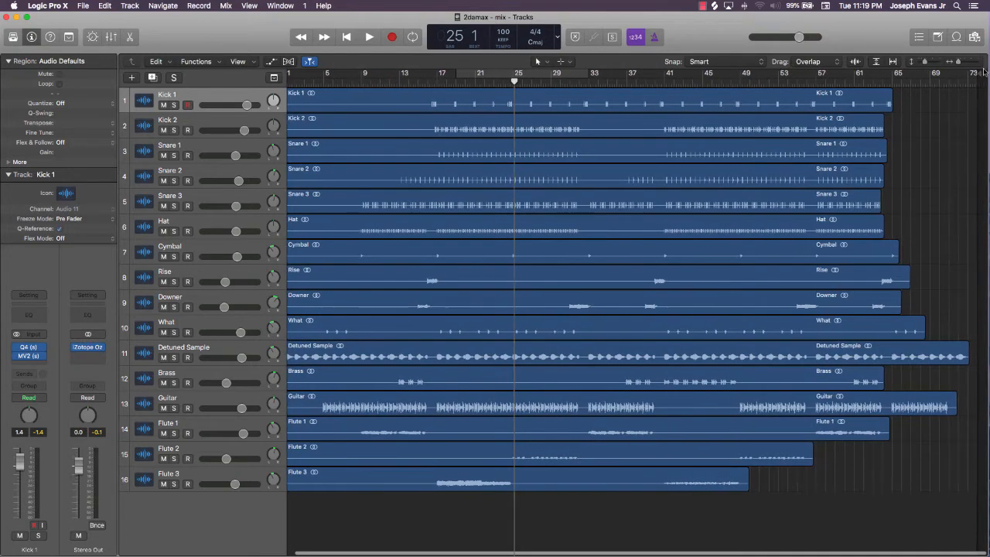
{"action": "mouse_move", "coordinate": [980, 75]}
{"action": "left_mouse_down"}
{"action": "mouse_move", "coordinate": [897, 91]}
{"action": "mouse_move", "coordinate": [955, 92]}
{"action": "mouse_move", "coordinate": [871, 109]}
{"action": "mouse_move", "coordinate": [736, 113]}
{"action": "left_mouse_up"}
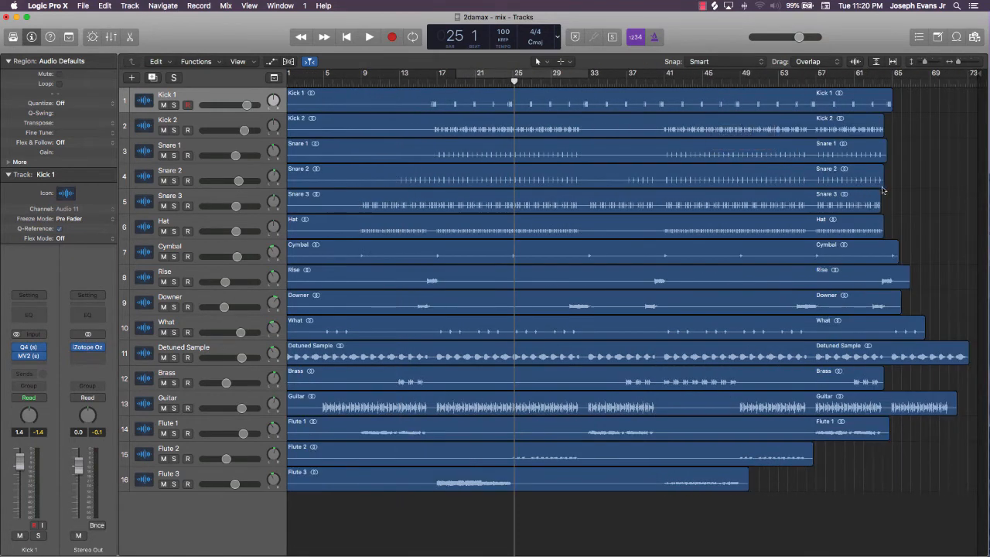
{"action": "scroll", "coordinate": [489, 73], "scroll_direction": "left", "scroll_amount": 5}
{"action": "left_click_drag", "start_coordinate": [521, 81], "coordinate": [107, 82]}
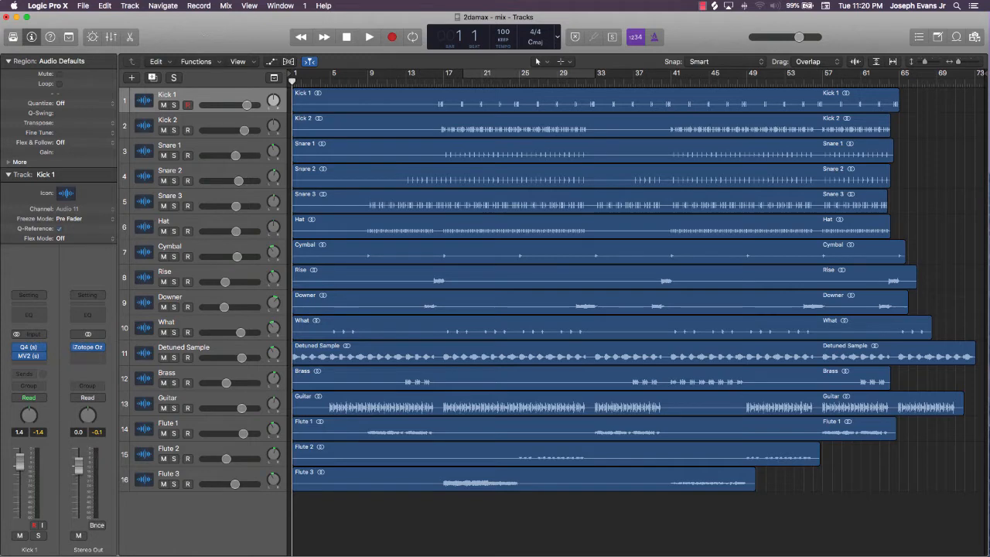
Open the bounce settings for the whole project and make MP3 the destination instead of PCM
{"action": "left_click", "coordinate": [83, 6]}
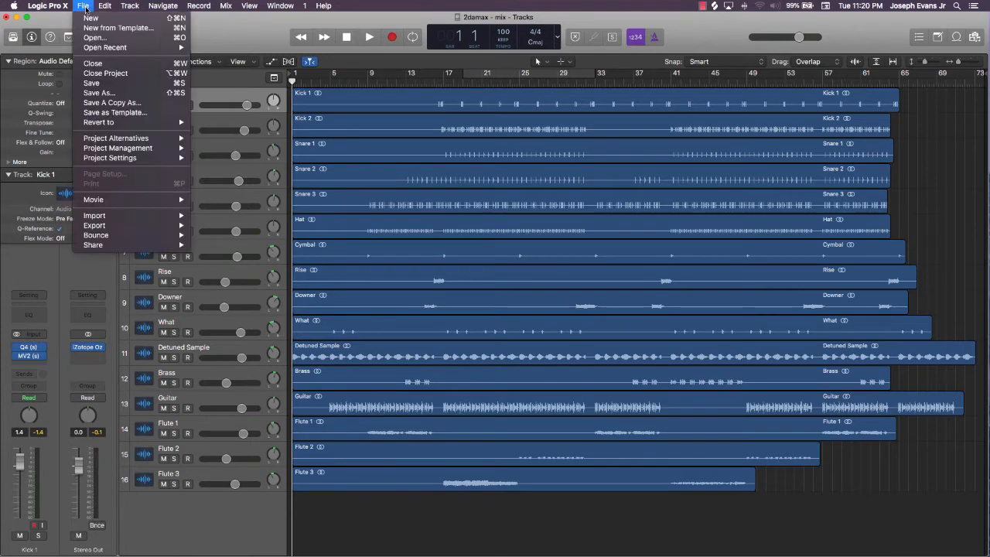
{"action": "mouse_move", "coordinate": [116, 236]}
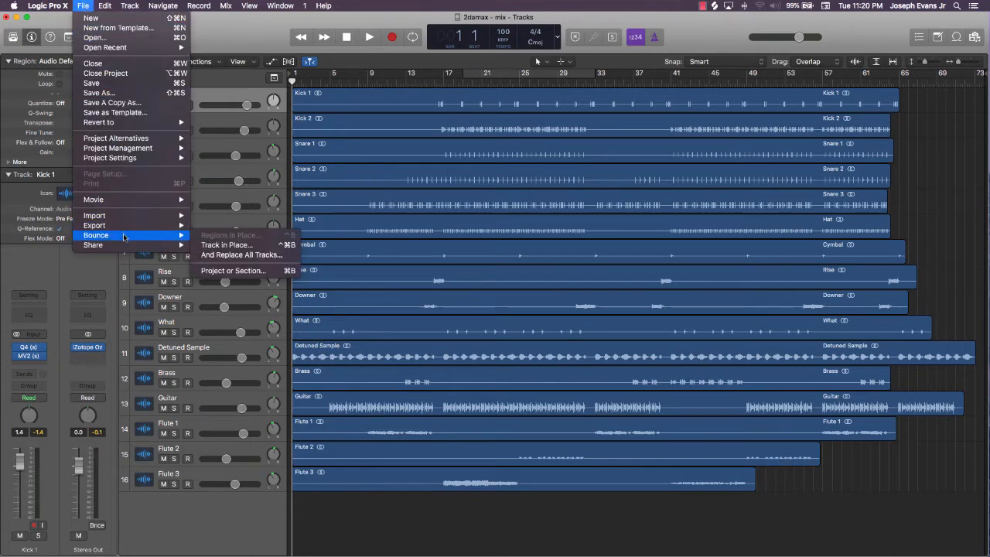
{"action": "left_click", "coordinate": [283, 276]}
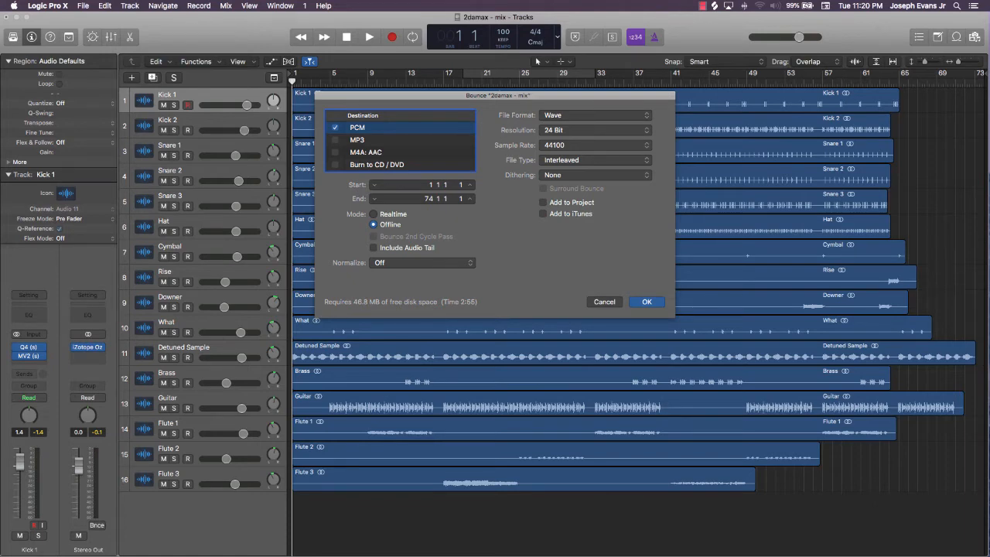
{"action": "left_click_drag", "start_coordinate": [495, 94], "coordinate": [493, 172]}
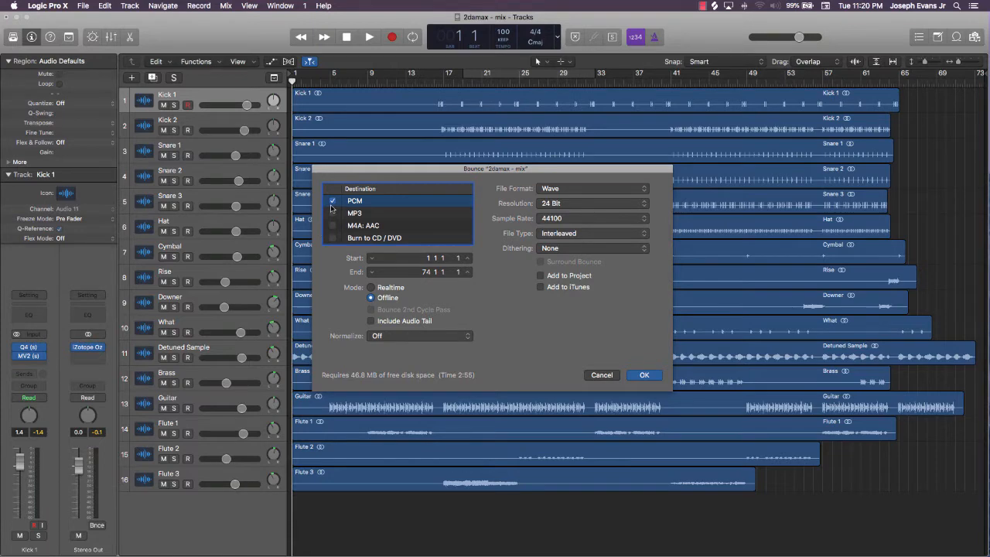
{"action": "left_click", "coordinate": [333, 202]}
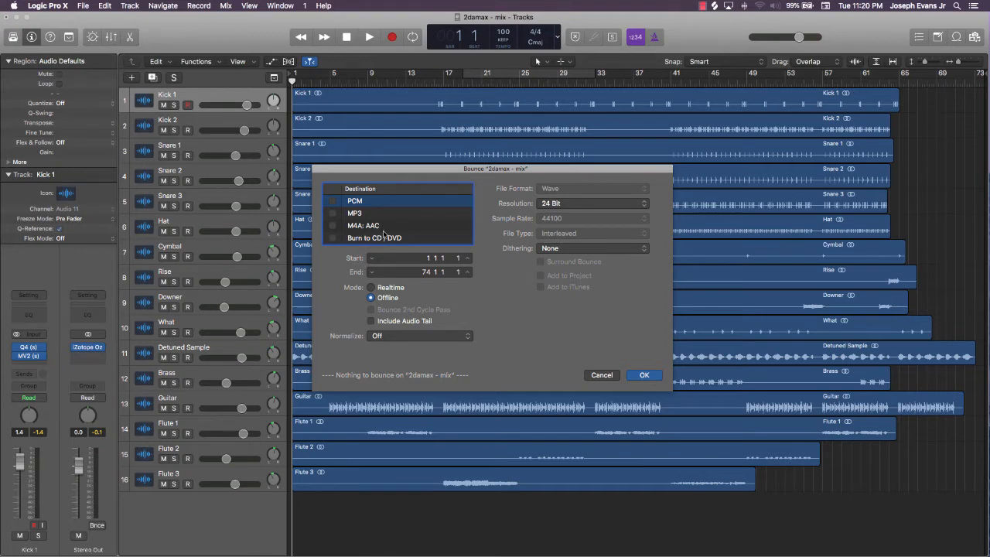
{"action": "left_click", "coordinate": [333, 214]}
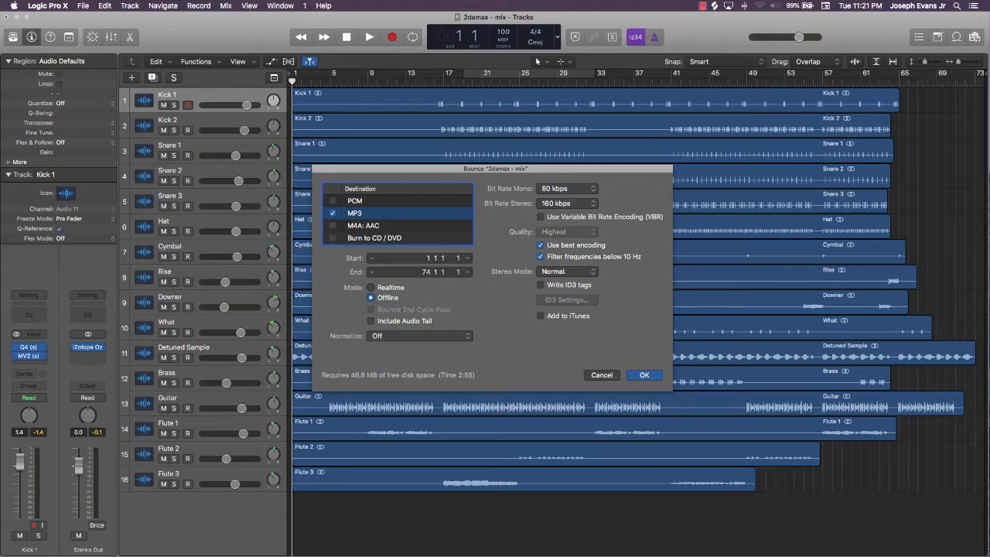
Enable writing ID3 tags for the MP3 and look through the stereo mode options and ID3 settings
{"action": "left_click", "coordinate": [572, 272]}
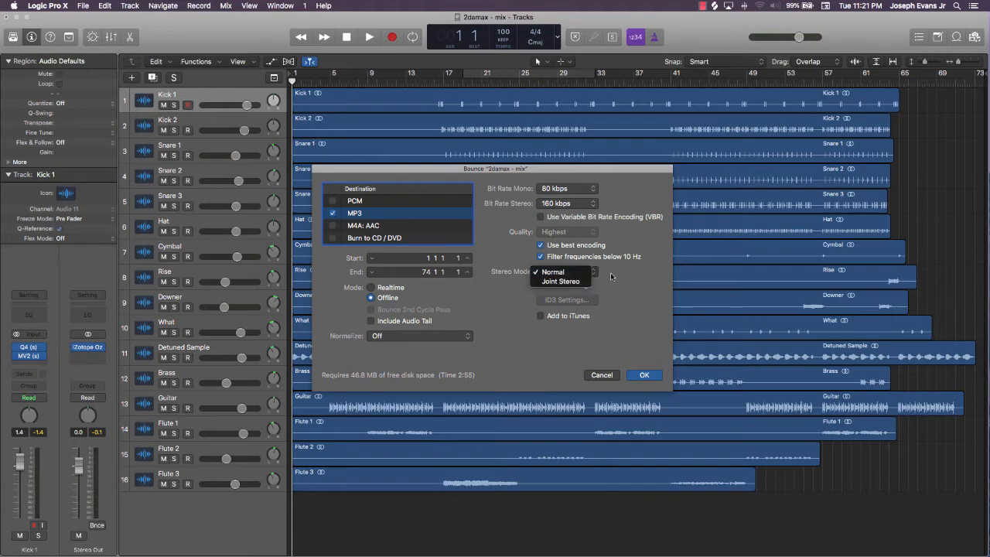
{"action": "left_click", "coordinate": [613, 277]}
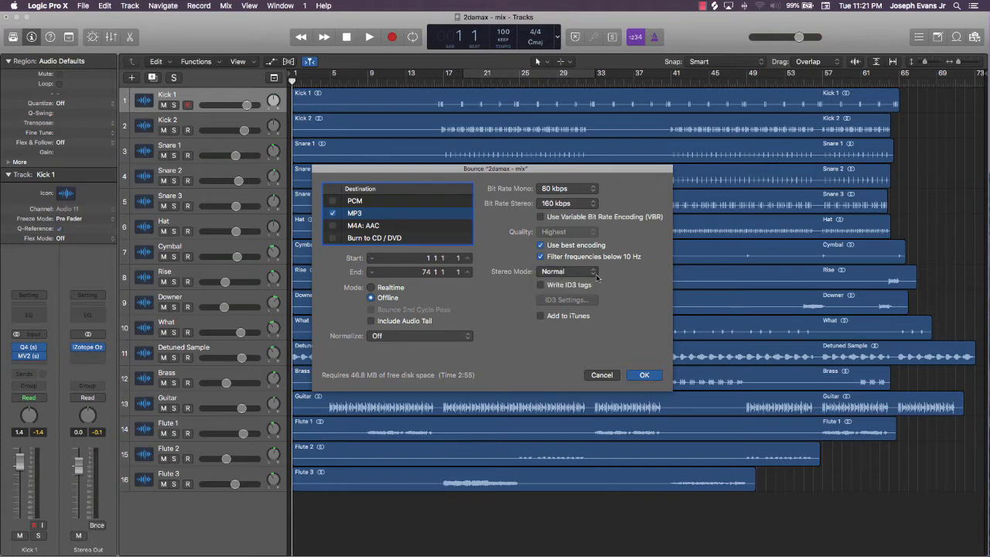
{"action": "left_click", "coordinate": [541, 286]}
{"action": "left_click", "coordinate": [564, 302]}
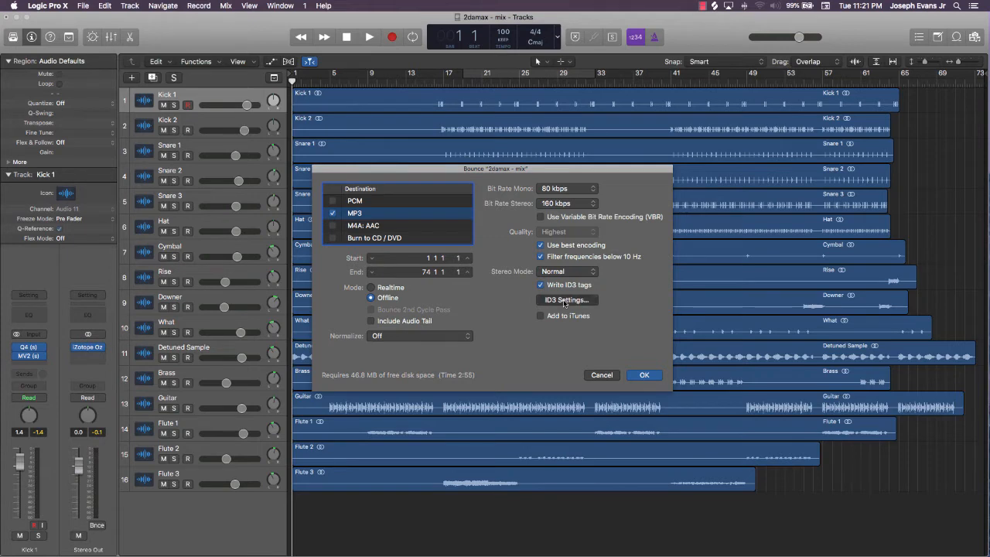
{"action": "left_click_drag", "start_coordinate": [513, 203], "coordinate": [751, 165]}
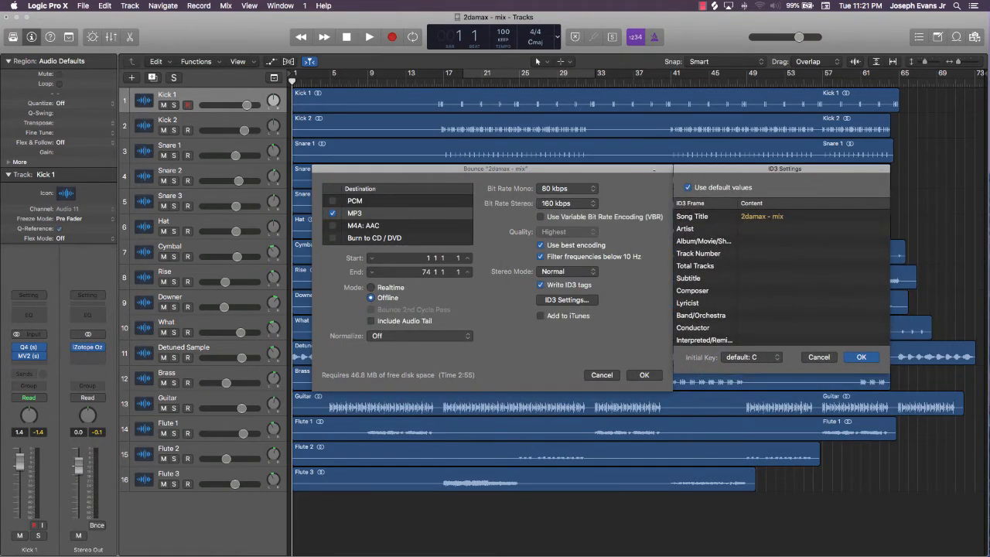
{"action": "left_click_drag", "start_coordinate": [652, 169], "coordinate": [559, 155]}
{"action": "left_click_drag", "start_coordinate": [744, 161], "coordinate": [650, 154]}
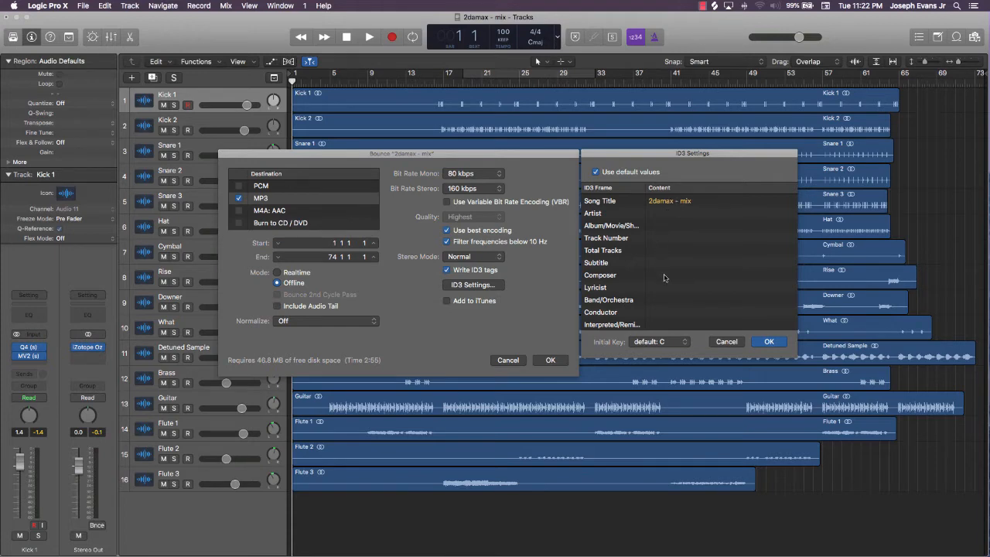
{"action": "scroll", "coordinate": [665, 277], "scroll_direction": "down", "scroll_amount": 5}
{"action": "scroll", "coordinate": [665, 276], "scroll_direction": "up", "scroll_amount": 5}
{"action": "left_click", "coordinate": [734, 344]}
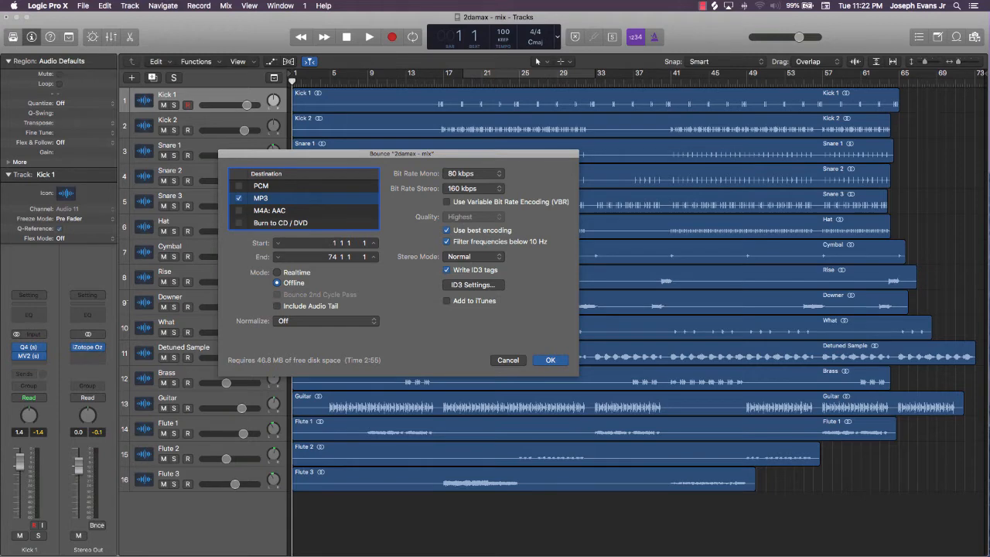
{"action": "left_click", "coordinate": [549, 360]}
{"action": "left_click", "coordinate": [555, 361]}
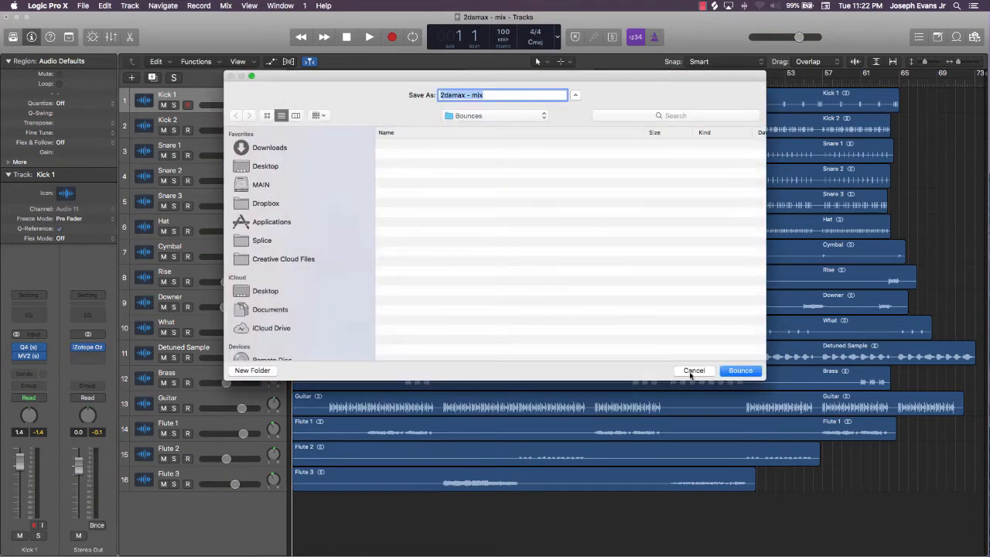
{"action": "key", "text": "Escape"}
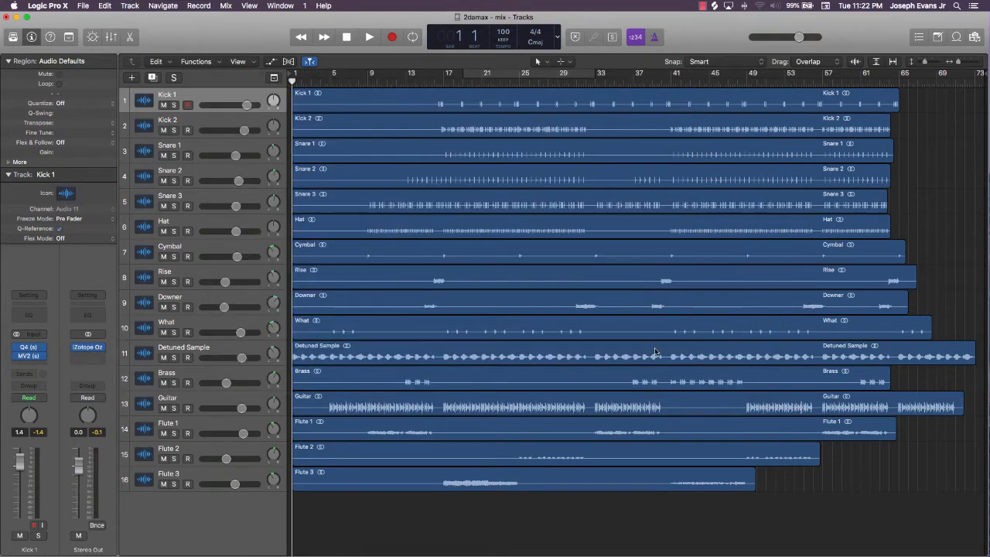
Reopen the project bounce settings and set the MP3 stereo bit rate to 192 kbps
{"action": "key", "text": "super+b"}
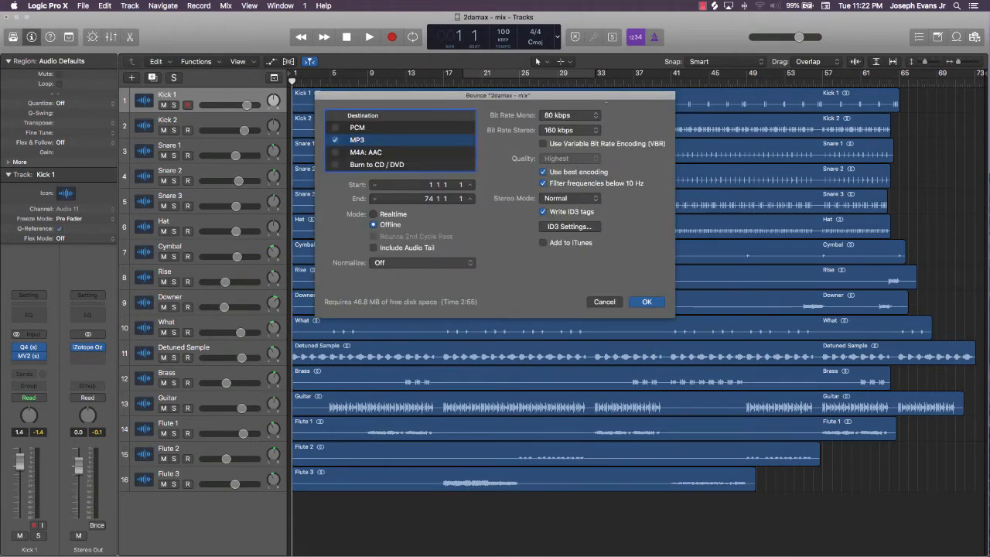
{"action": "left_click", "coordinate": [571, 130]}
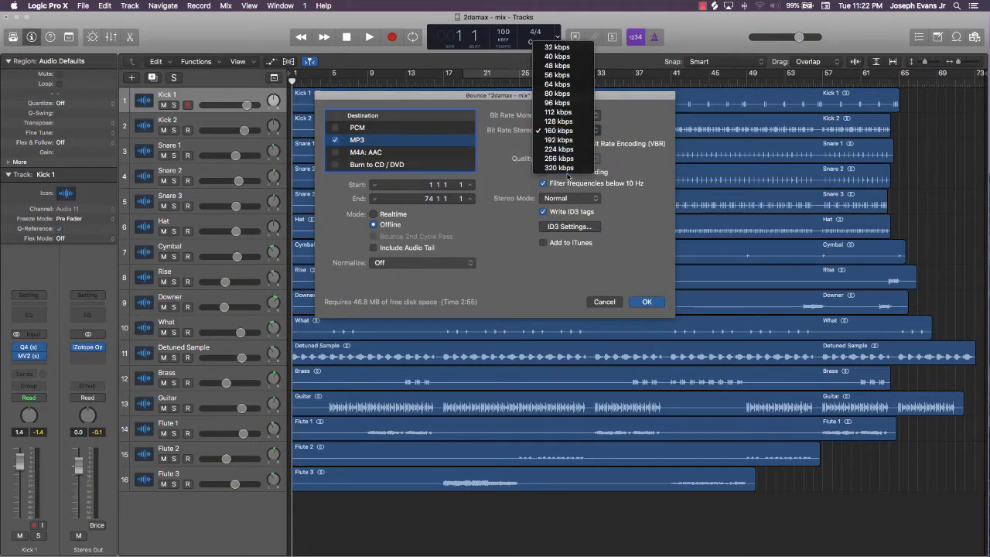
{"action": "left_click", "coordinate": [650, 123]}
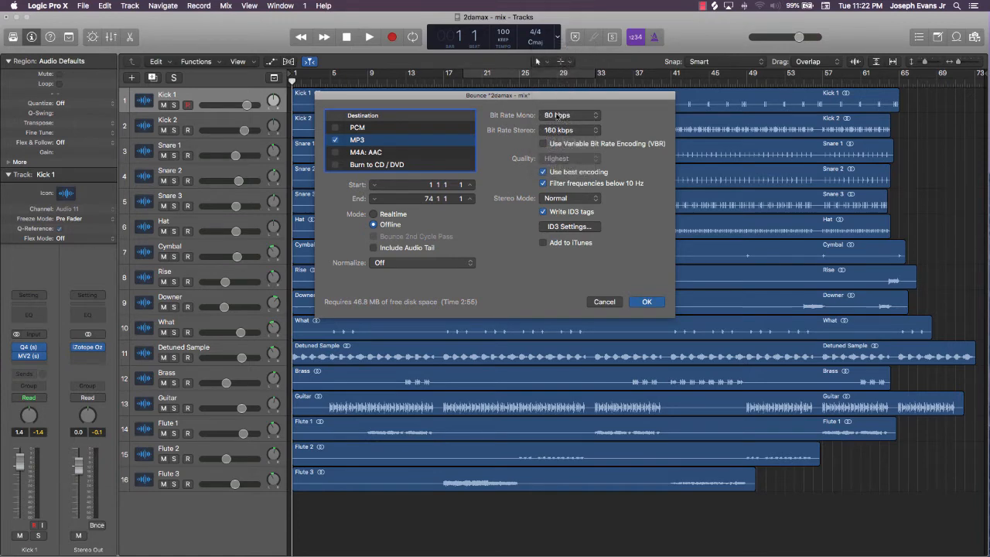
{"action": "left_click", "coordinate": [567, 131]}
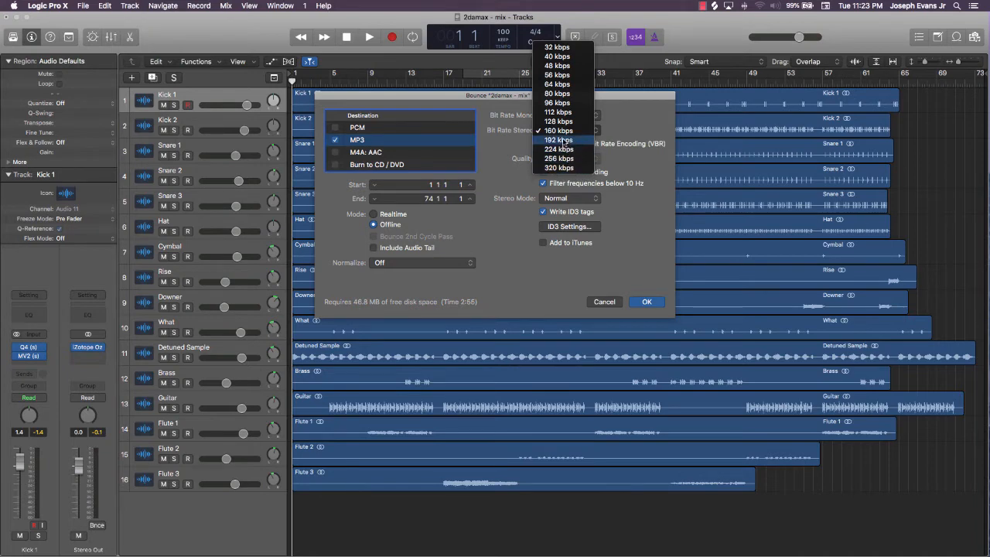
{"action": "left_click", "coordinate": [567, 140]}
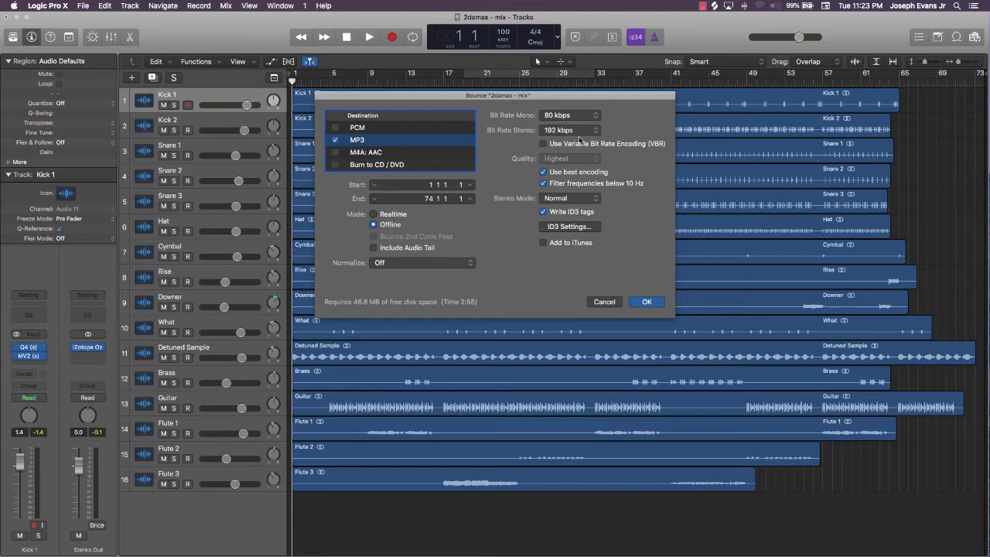
{"action": "left_click", "coordinate": [575, 131]}
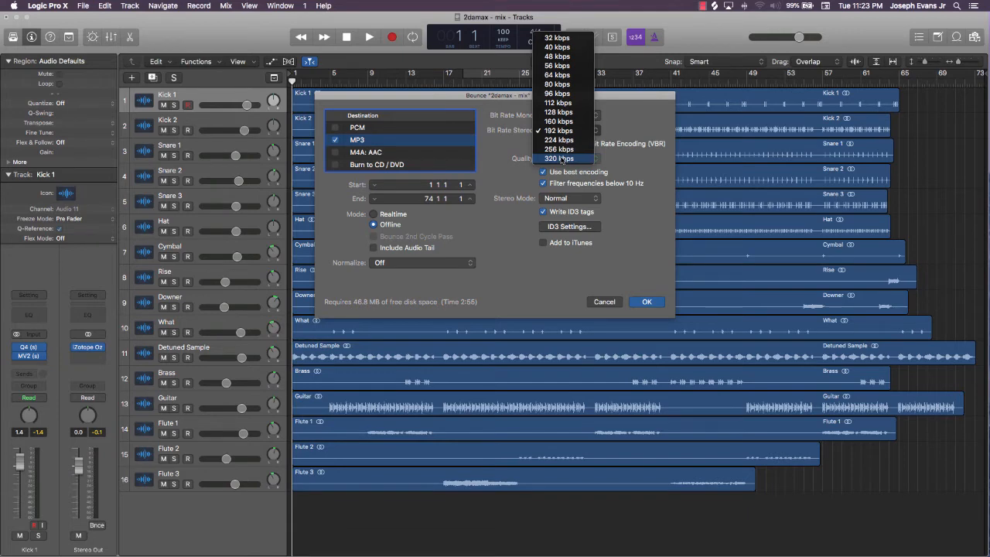
{"action": "left_click", "coordinate": [635, 125]}
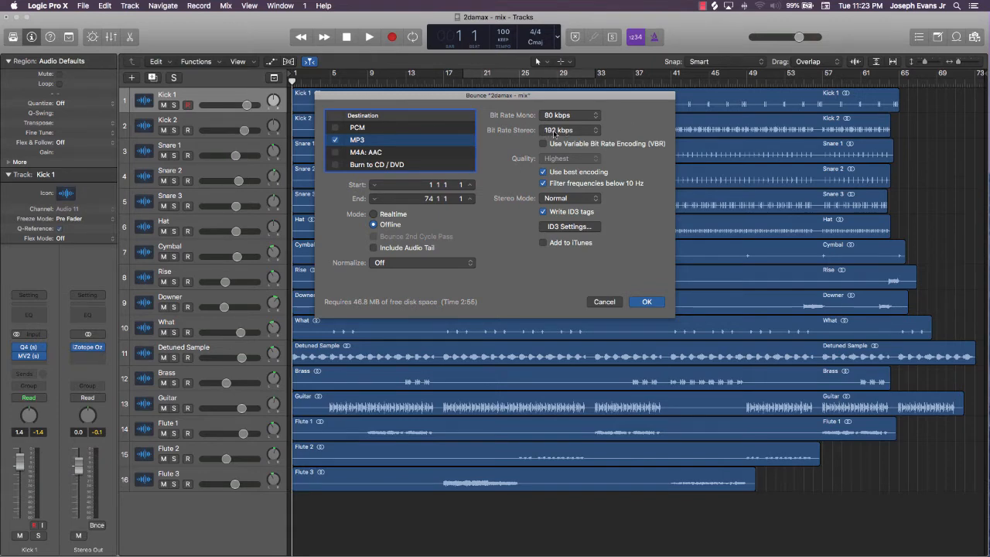
Bounce the MP3 to the iCloud Desktop, replacing "- mix" in the file name with "(beat)"
{"action": "left_click", "coordinate": [642, 302]}
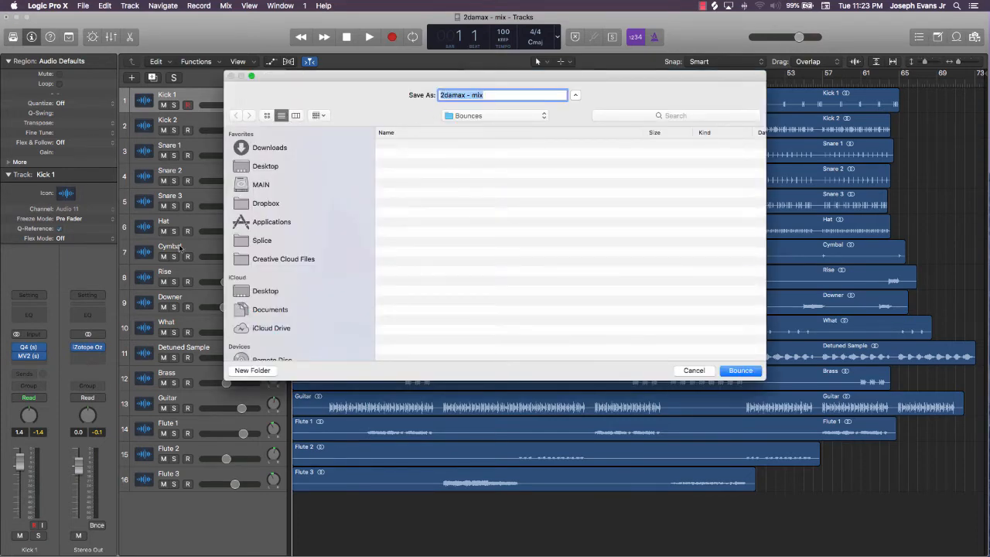
{"action": "left_click", "coordinate": [265, 293]}
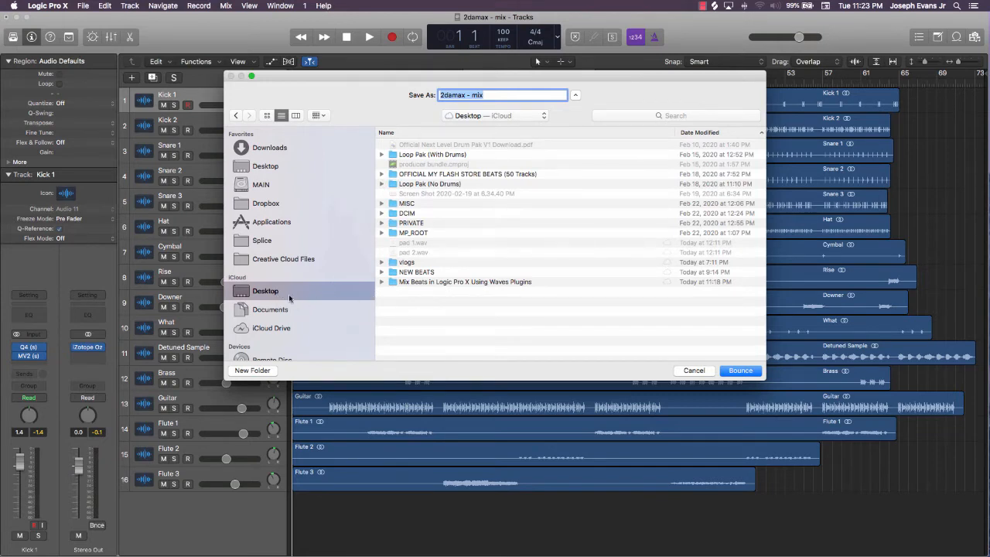
{"action": "left_click", "coordinate": [487, 96]}
{"action": "key", "text": "BackSpace"}
{"action": "key", "text": "BackSpace"}
{"action": "key", "text": "BackSpace"}
{"action": "key", "text": "BackSpace"}
{"action": "key", "text": "BackSpace"}
{"action": "key", "text": "BackSpace"}
{"action": "type", "text": "(beat)"}
{"action": "left_click", "coordinate": [750, 370]}
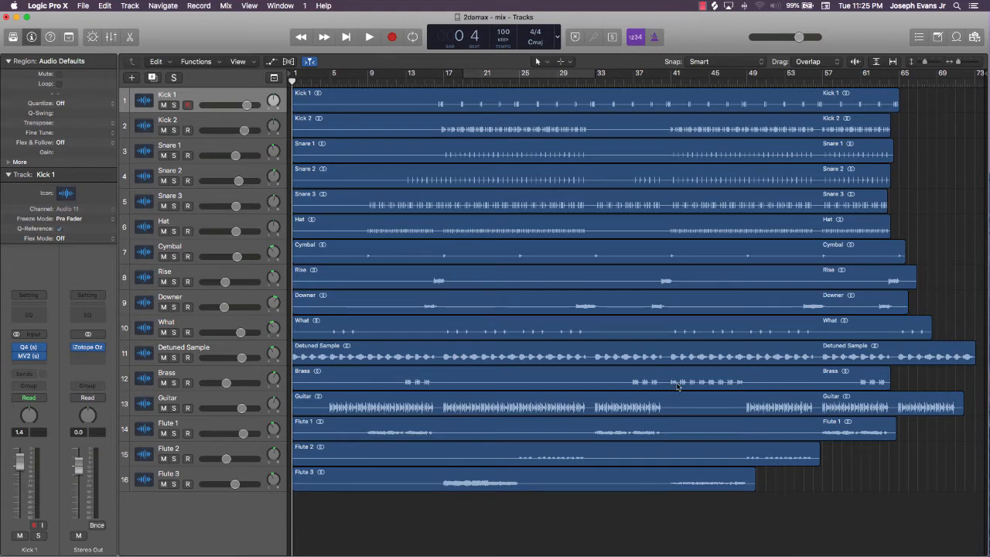
Open the project bounce settings again and switch the destination from MP3 to PCM
{"action": "key", "text": "super+b"}
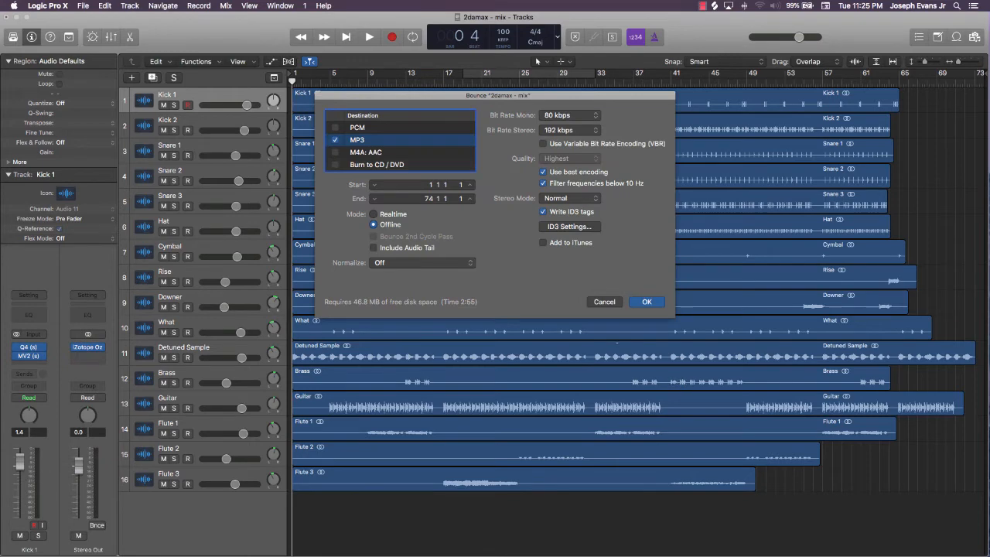
{"action": "left_click", "coordinate": [335, 140]}
{"action": "left_click", "coordinate": [334, 128]}
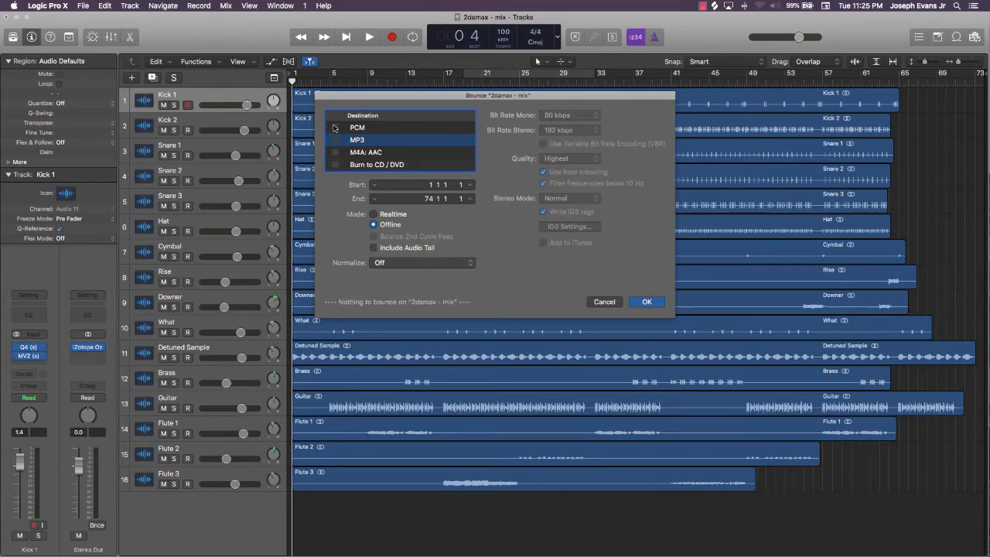
{"action": "left_click", "coordinate": [392, 129]}
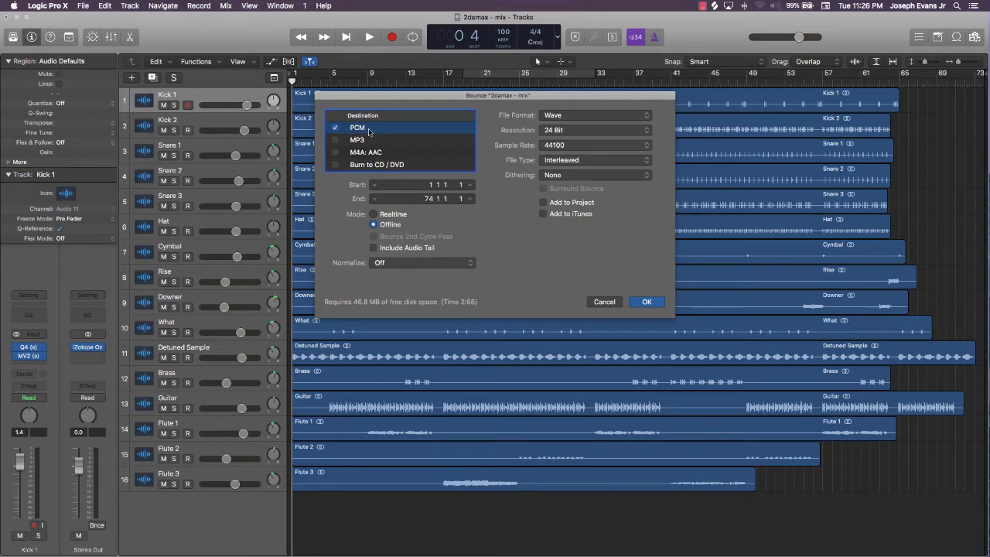
Select Wave as the file format for the PCM bounce and check the available resolution options
{"action": "left_click", "coordinate": [564, 116]}
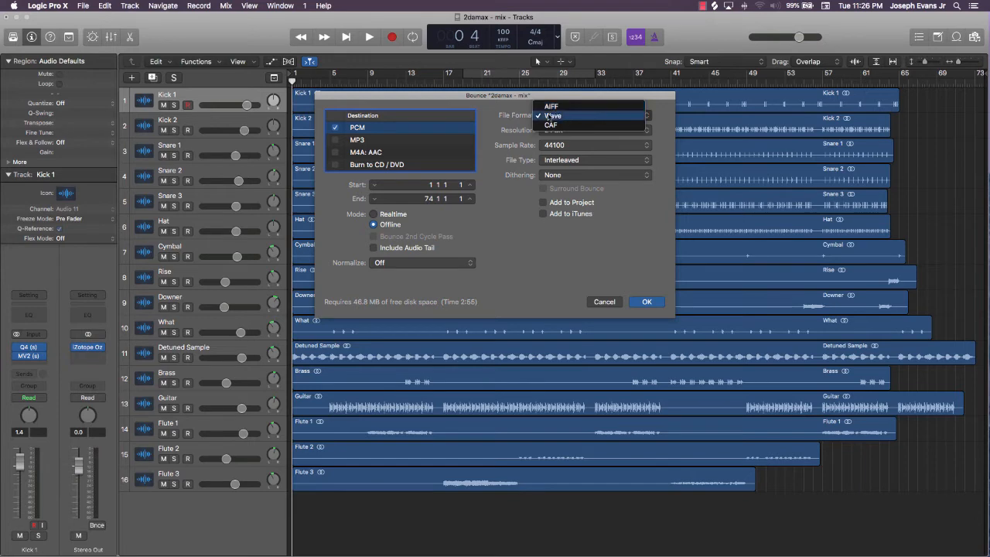
{"action": "left_click", "coordinate": [563, 117]}
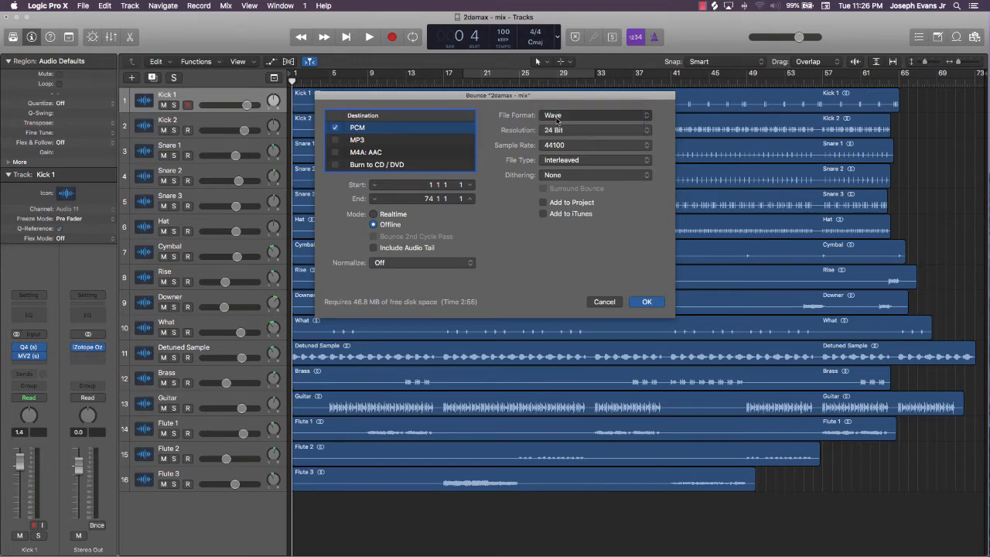
{"action": "left_click", "coordinate": [562, 133]}
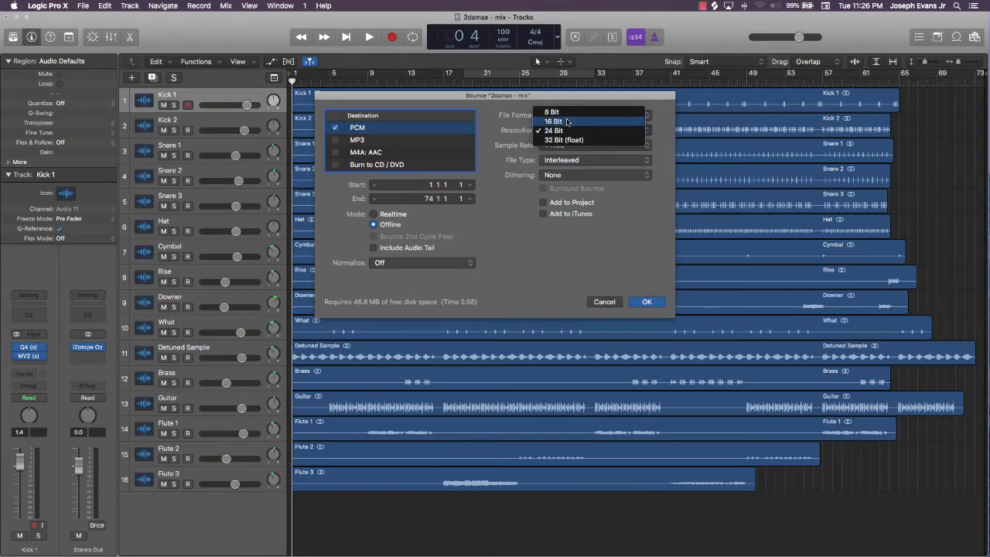
{"action": "left_click", "coordinate": [512, 126]}
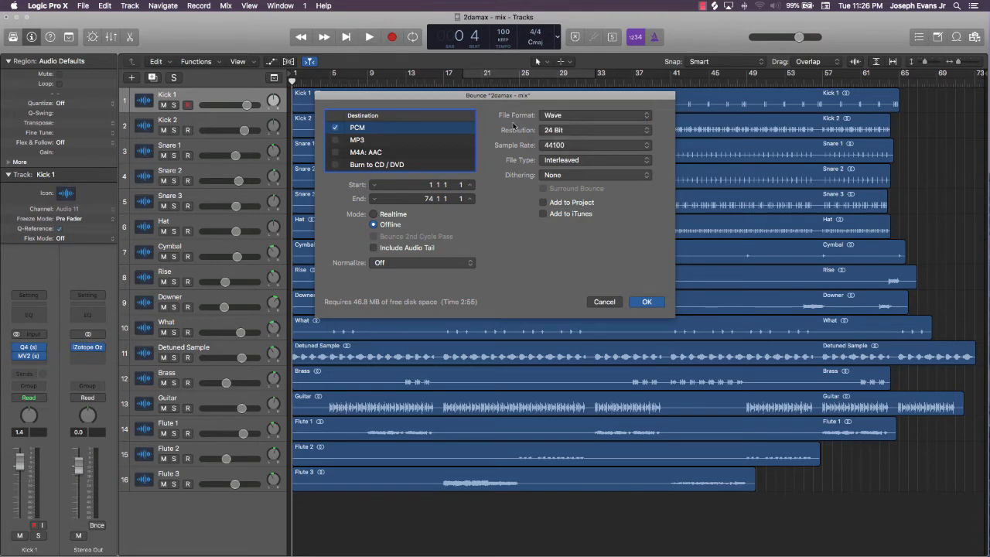
Set the PCM bounce's sample rate to 48000 and bounce the Wave file to the iCloud Desktop as "2damax (beat)"
{"action": "left_click", "coordinate": [560, 145]}
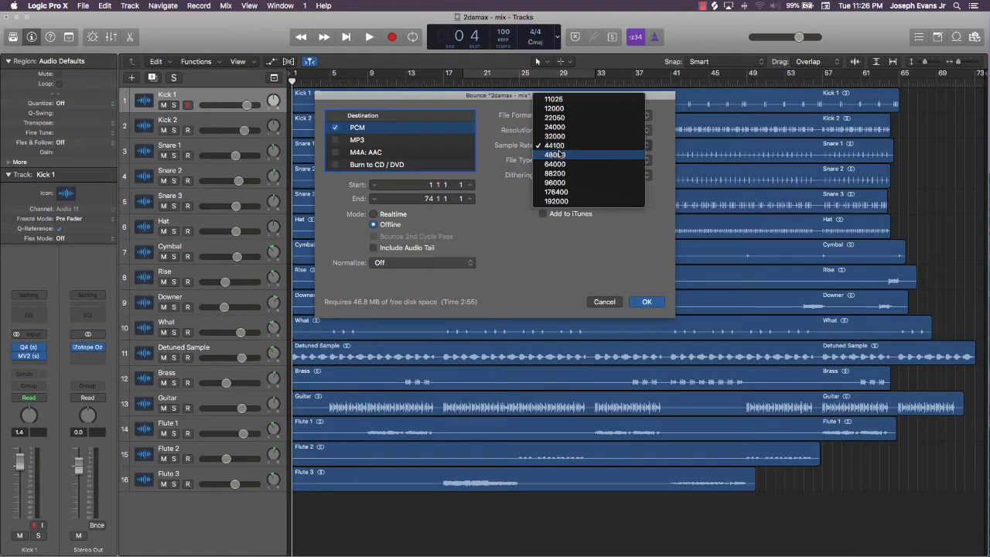
{"action": "left_click", "coordinate": [558, 154]}
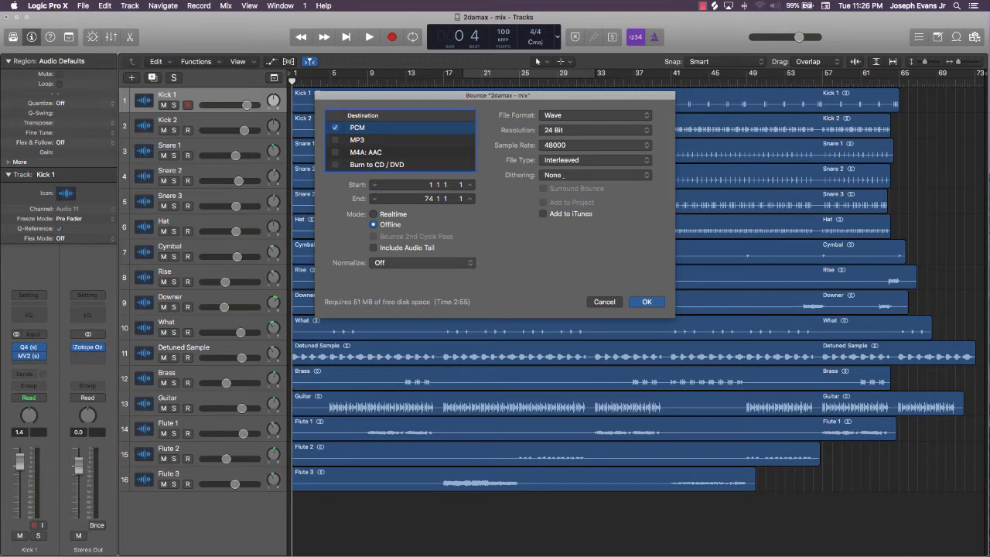
{"action": "left_click", "coordinate": [554, 176]}
{"action": "left_click", "coordinate": [526, 163]}
{"action": "left_click", "coordinate": [645, 303]}
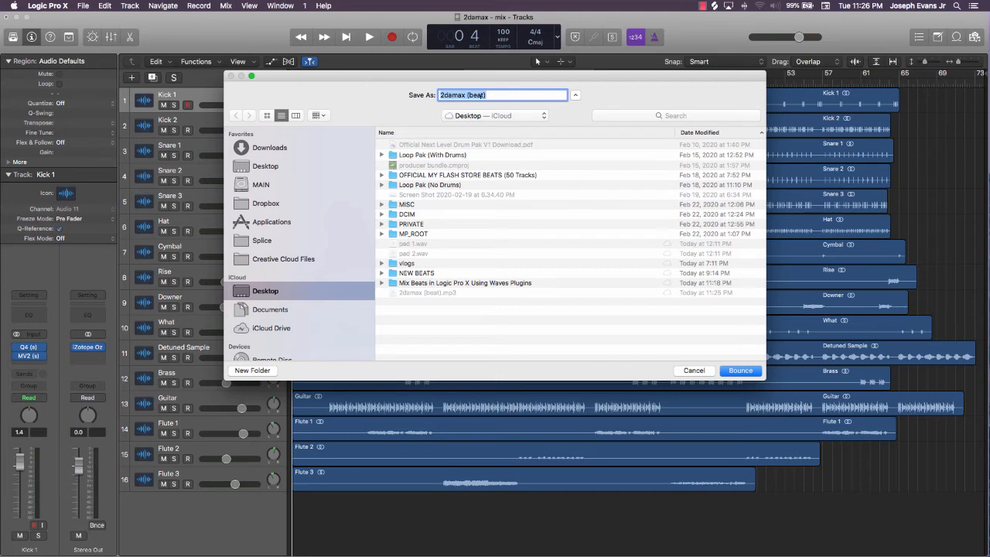
{"action": "left_click", "coordinate": [740, 370]}
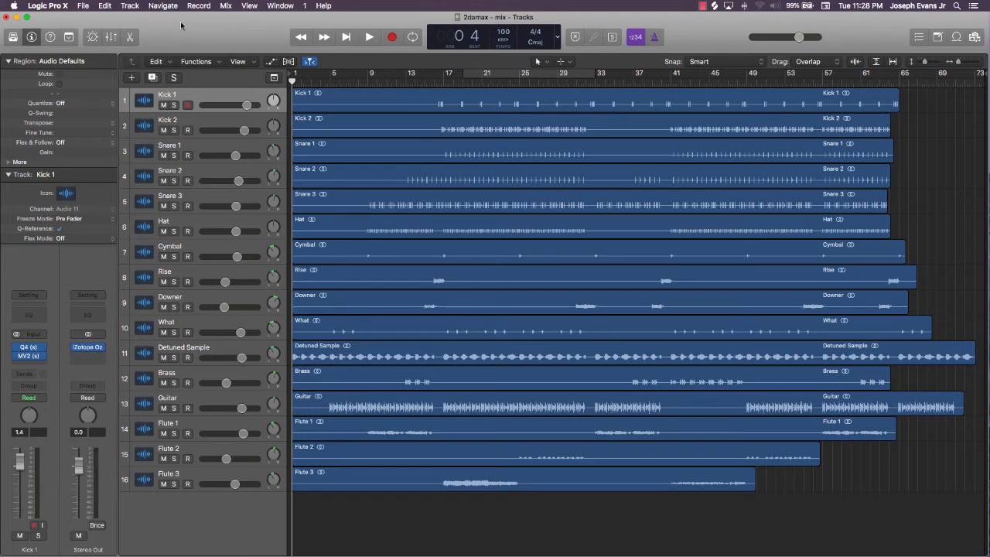
Open the project bounce settings again and close them without bouncing
{"action": "key", "text": "super+b"}
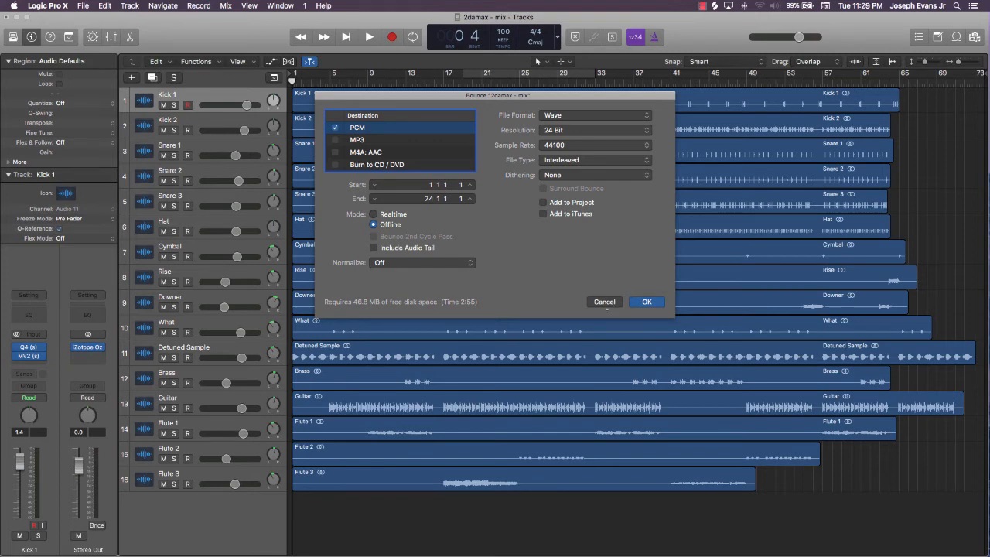
{"action": "left_click", "coordinate": [606, 305]}
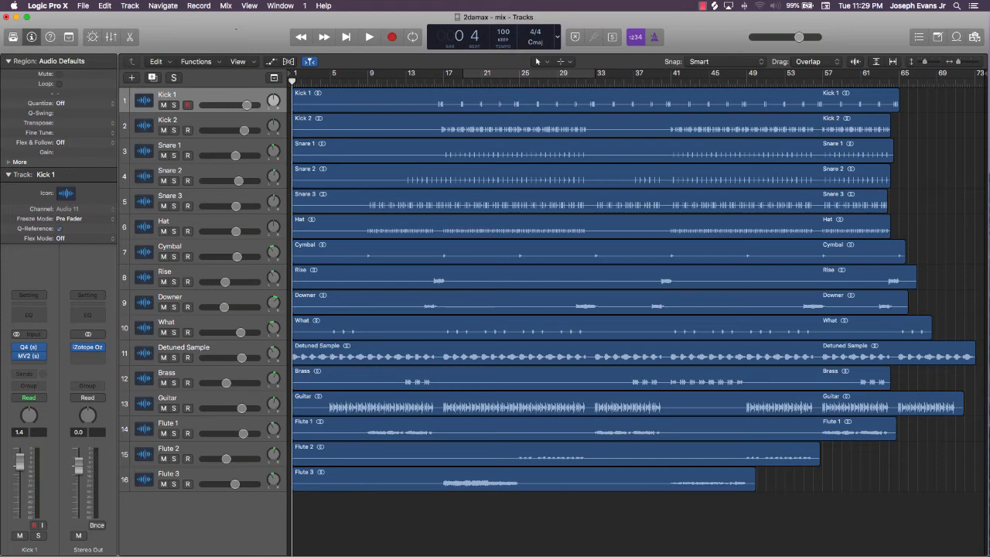
Start exporting all tracks as audio files and create a "2damax - new trackouts" folder inside the 2DaMax trackouts folder
{"action": "key", "text": "super+shift+e"}
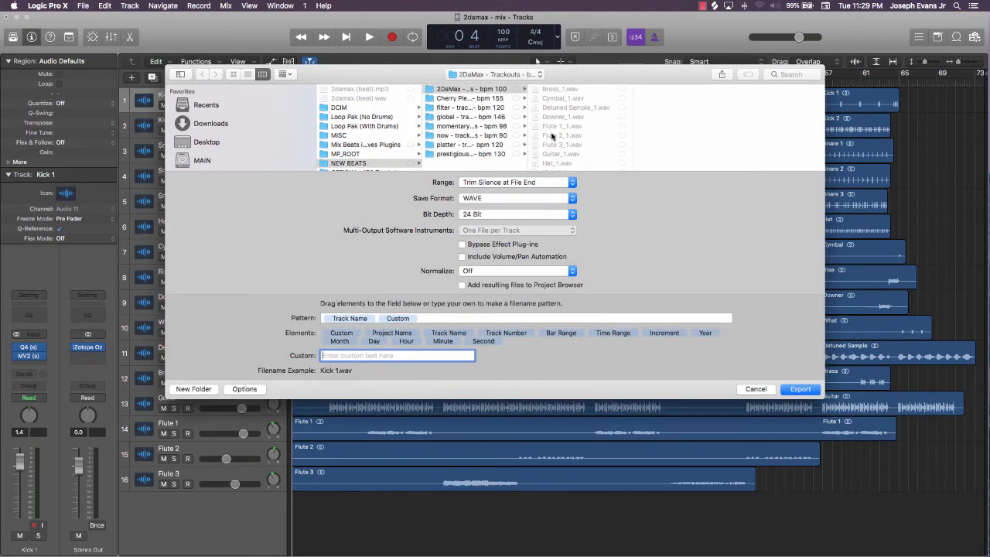
{"action": "scroll", "coordinate": [551, 137], "scroll_direction": "down", "scroll_amount": 3}
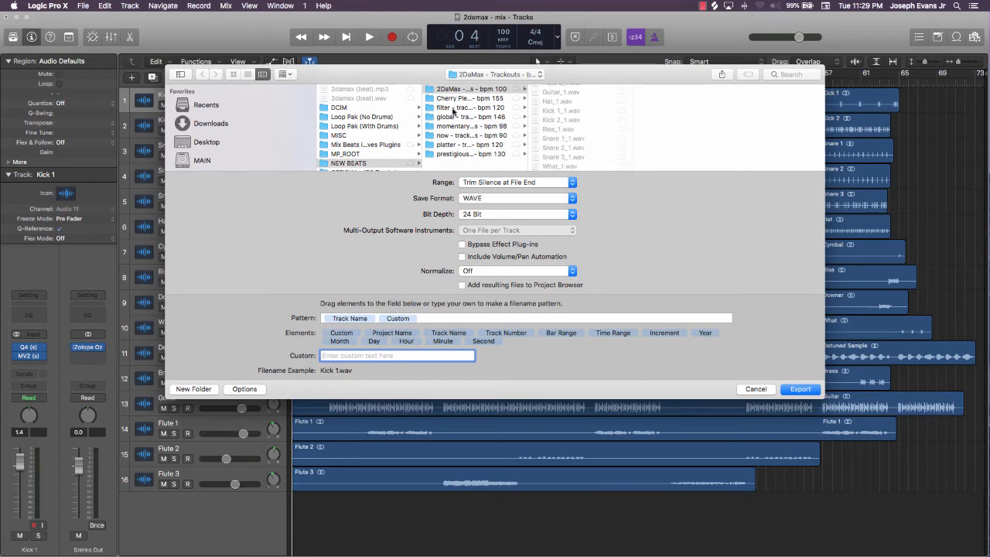
{"action": "left_click", "coordinate": [184, 391]}
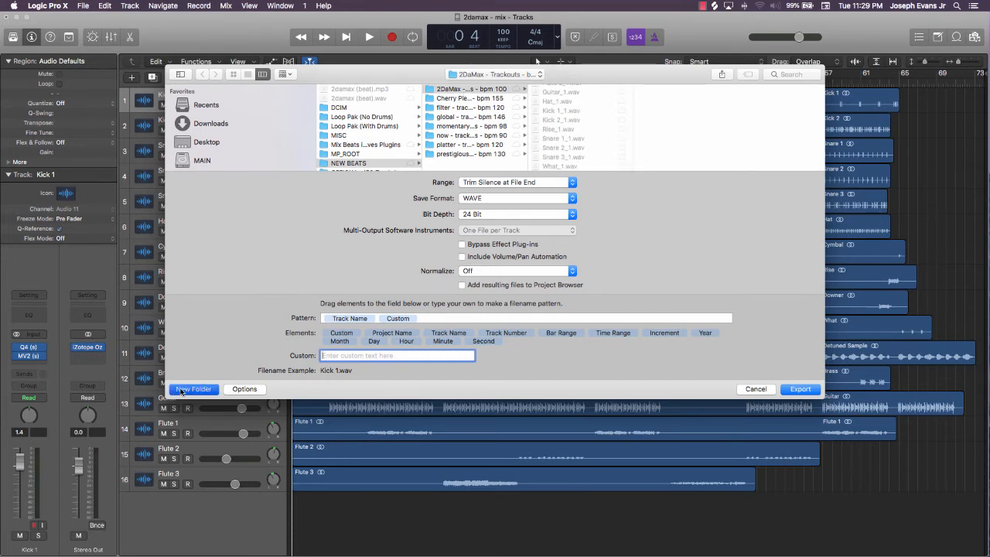
{"action": "type", "text": "2"}
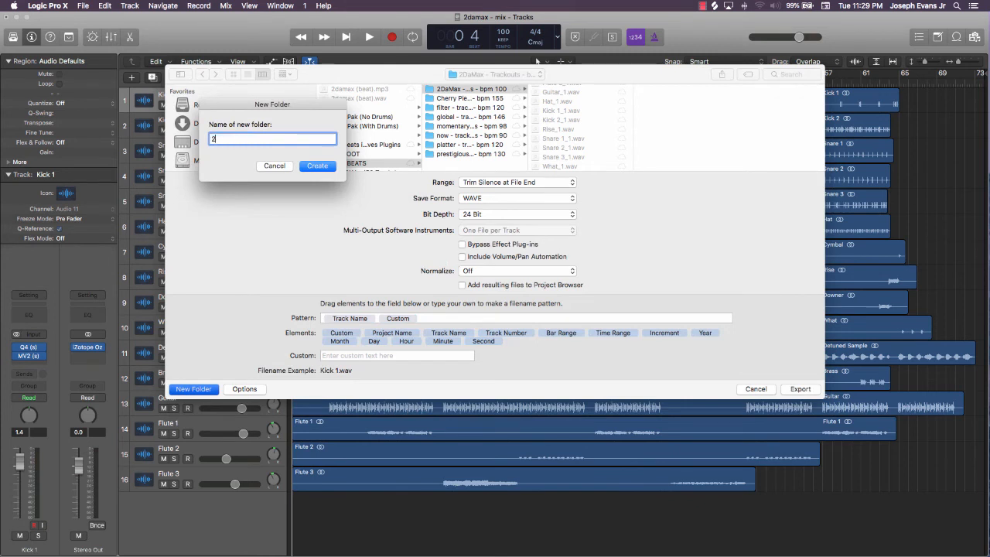
{"action": "type", "text": "damax - new"}
{"action": "type", "text": "trackouts"}
{"action": "key", "text": "Return"}
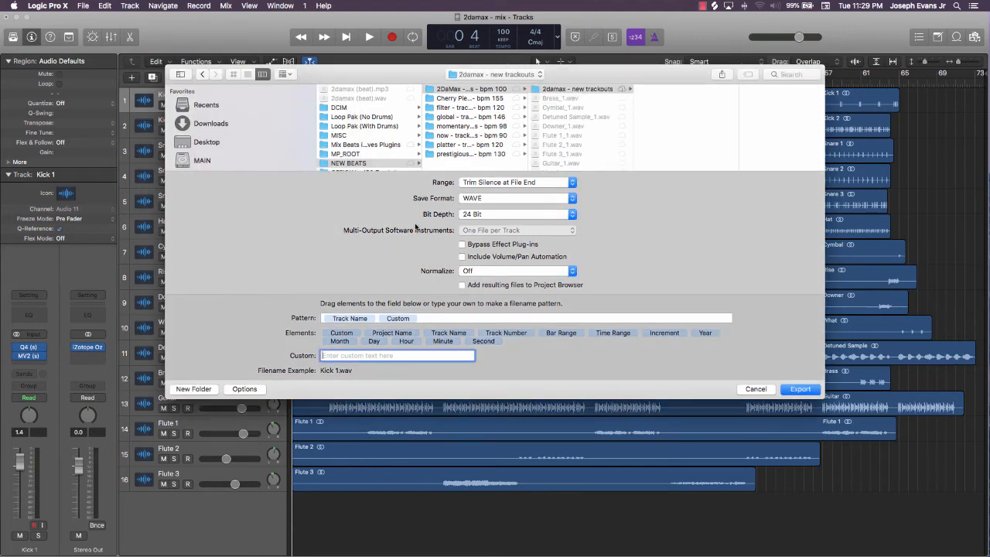
Review the bit depth and normalize options, keep 24 Bit and Off, and export all tracks into the new trackouts folder
{"action": "left_click", "coordinate": [469, 211]}
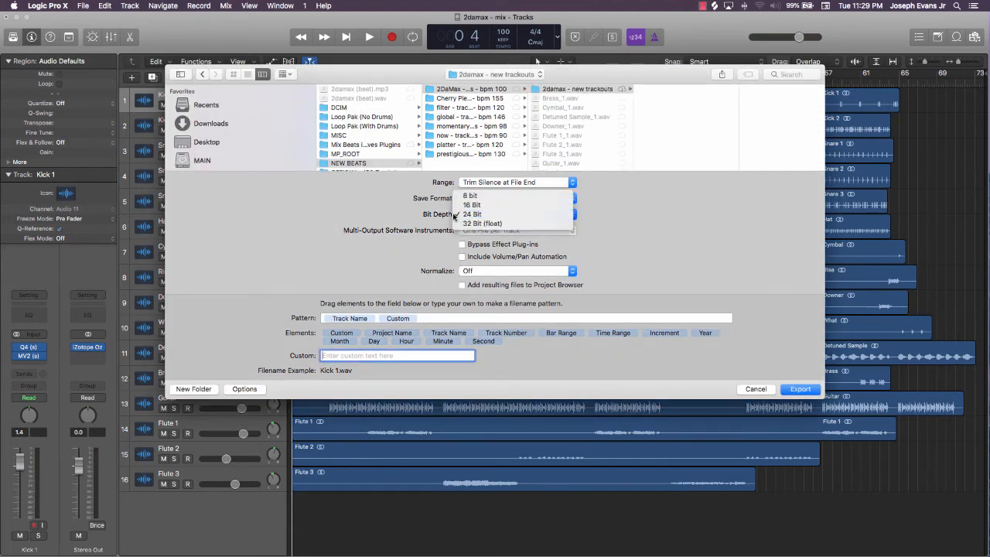
{"action": "left_click", "coordinate": [469, 215]}
{"action": "left_click", "coordinate": [480, 220]}
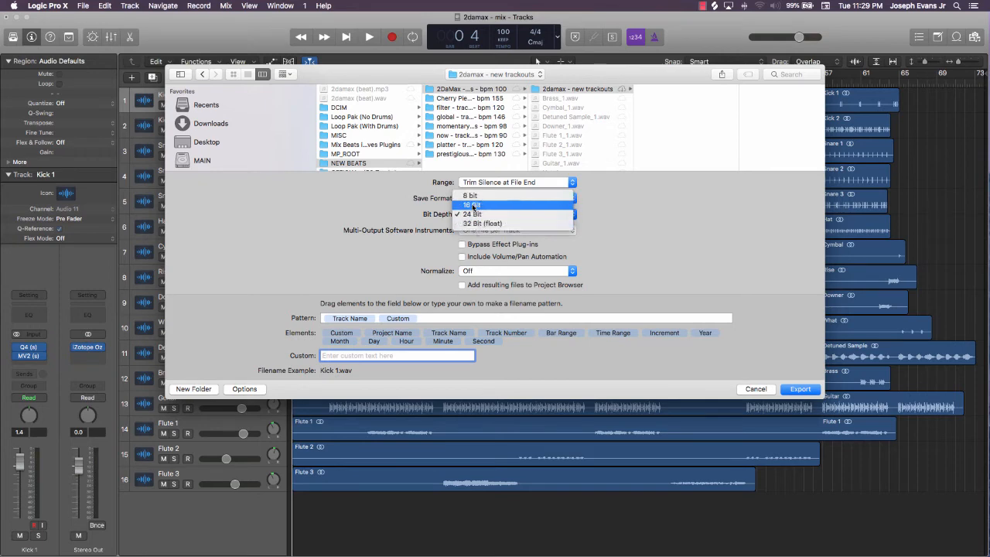
{"action": "left_click", "coordinate": [440, 210]}
{"action": "left_click", "coordinate": [474, 271]}
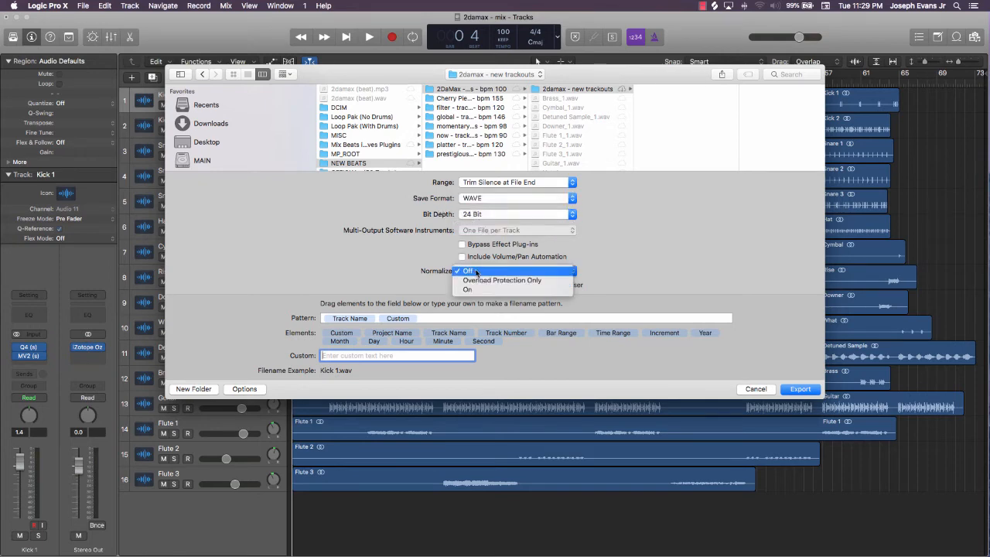
{"action": "left_click", "coordinate": [361, 258]}
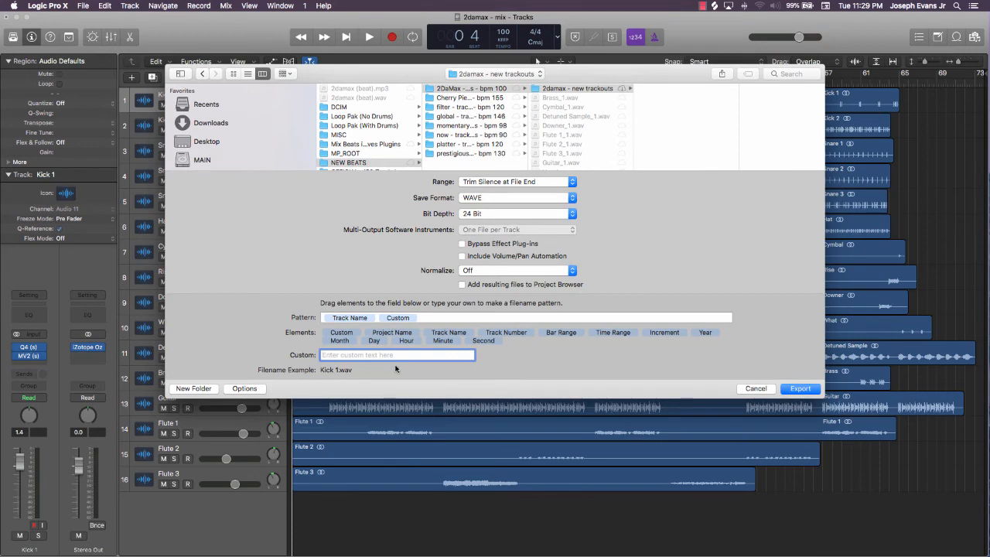
{"action": "left_click", "coordinate": [800, 389]}
{"action": "left_click", "coordinate": [800, 389]}
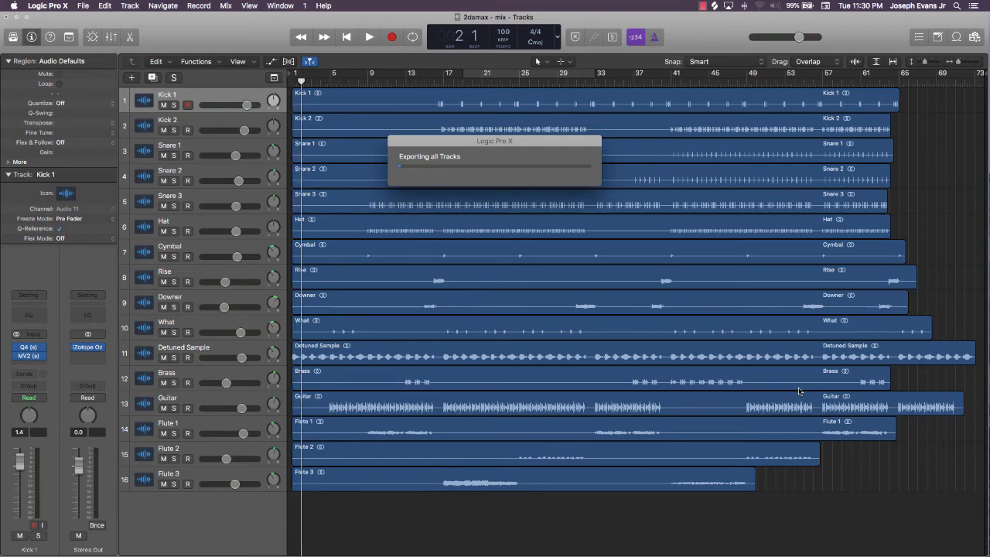
Switch to Finder, preview "2damax (beat).mp3" on the Desktop, and widen the window and its preview area to examine the file details
{"action": "mouse_move", "coordinate": [575, 551]}
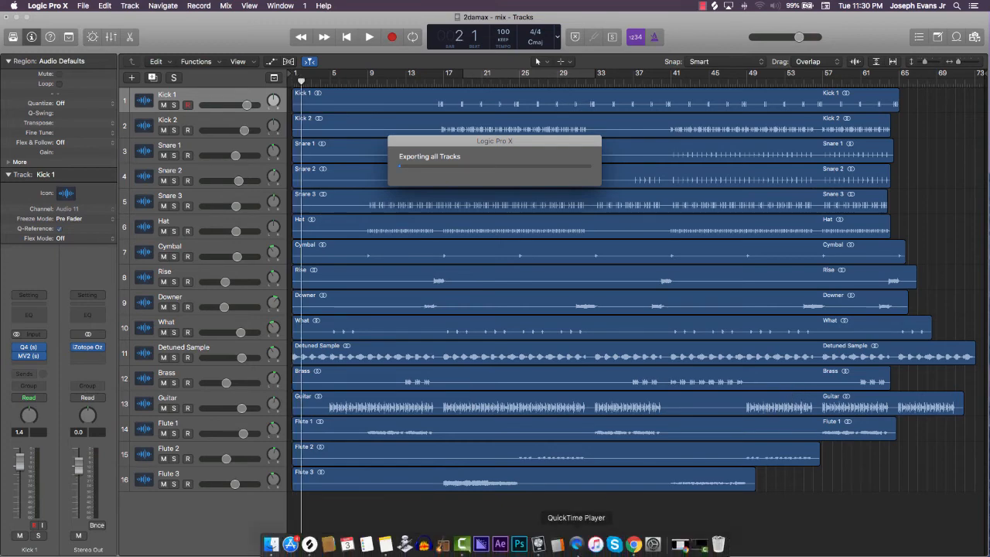
{"action": "left_click", "coordinate": [272, 545]}
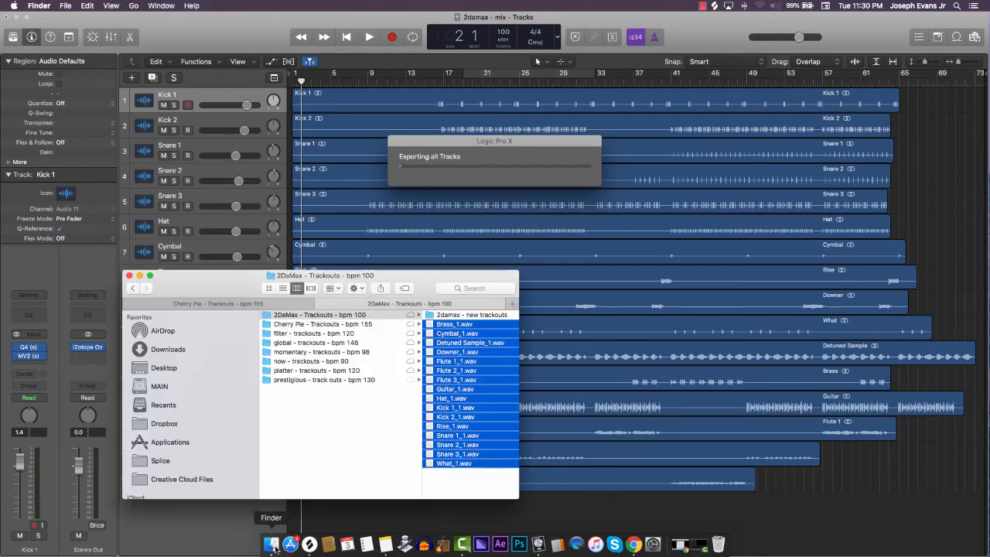
{"action": "left_click", "coordinate": [376, 478]}
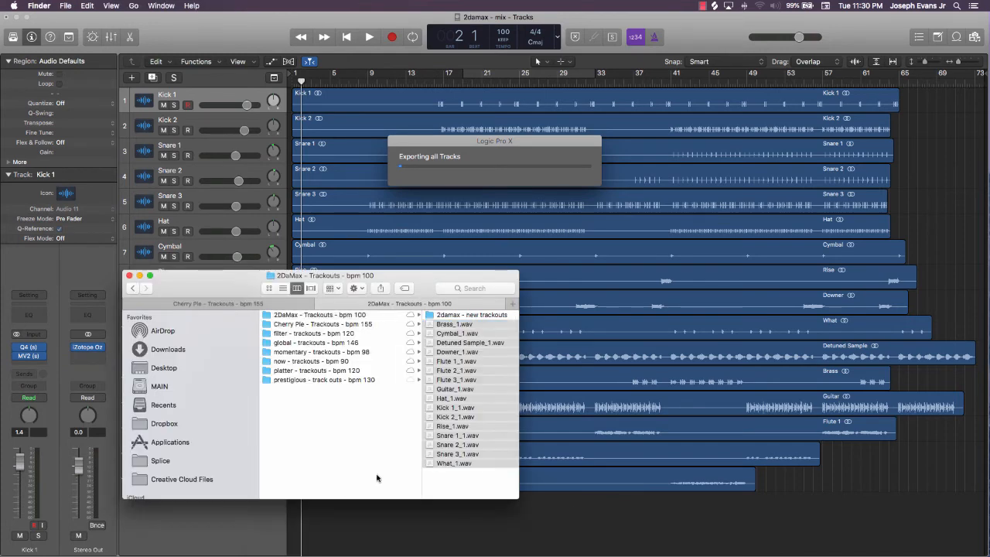
{"action": "left_click", "coordinate": [173, 368]}
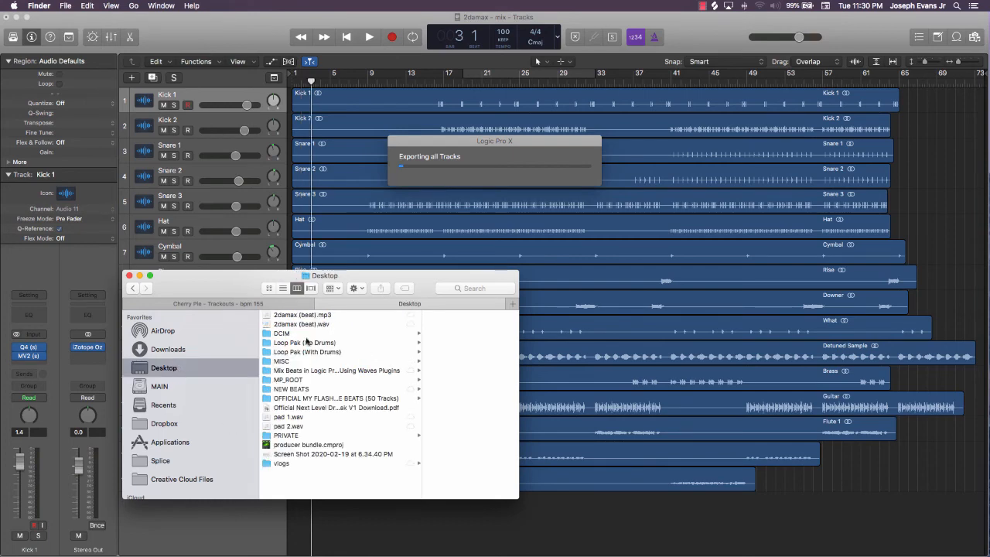
{"action": "left_click", "coordinate": [302, 316]}
{"action": "mouse_move", "coordinate": [464, 361]}
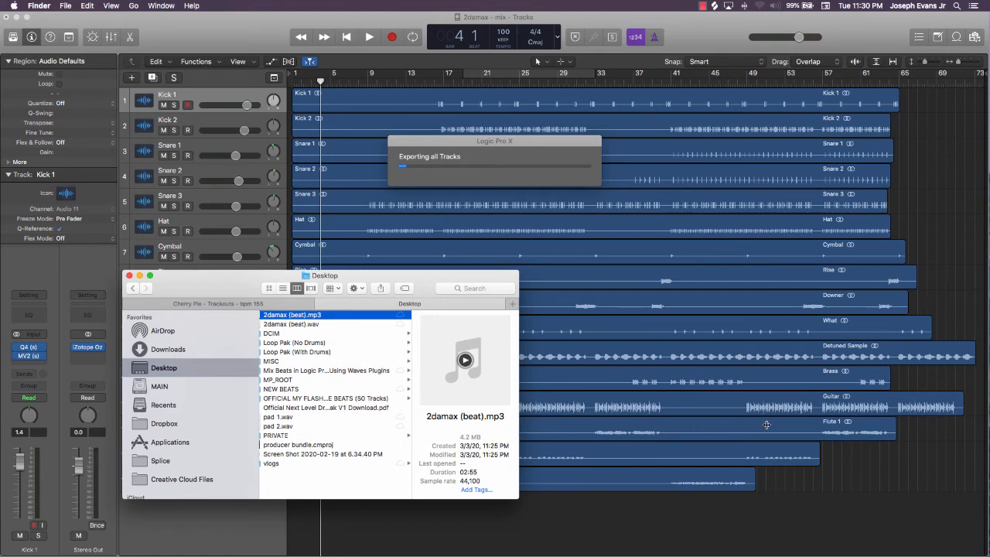
{"action": "left_click_drag", "start_coordinate": [766, 424], "coordinate": [773, 425]}
{"action": "left_click_drag", "start_coordinate": [410, 471], "coordinate": [292, 467]}
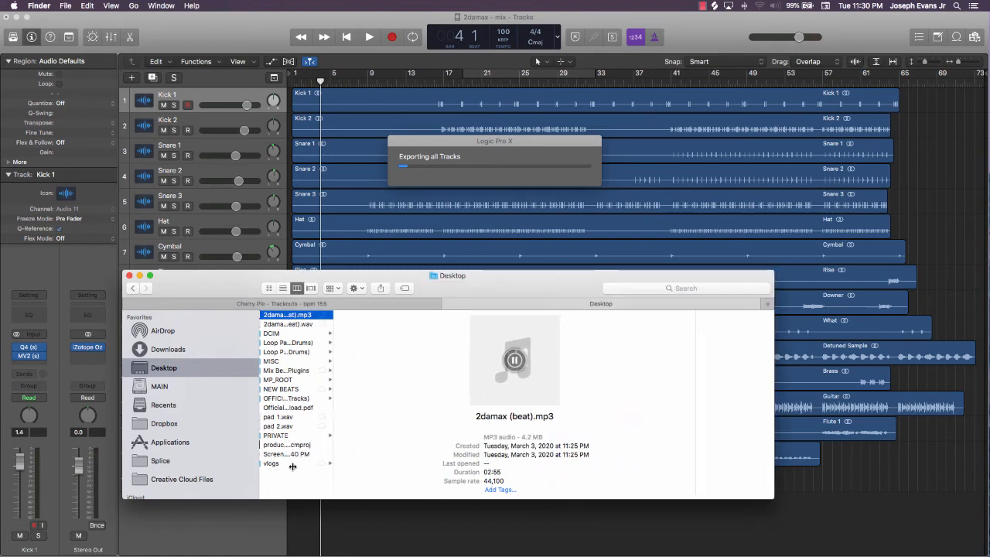